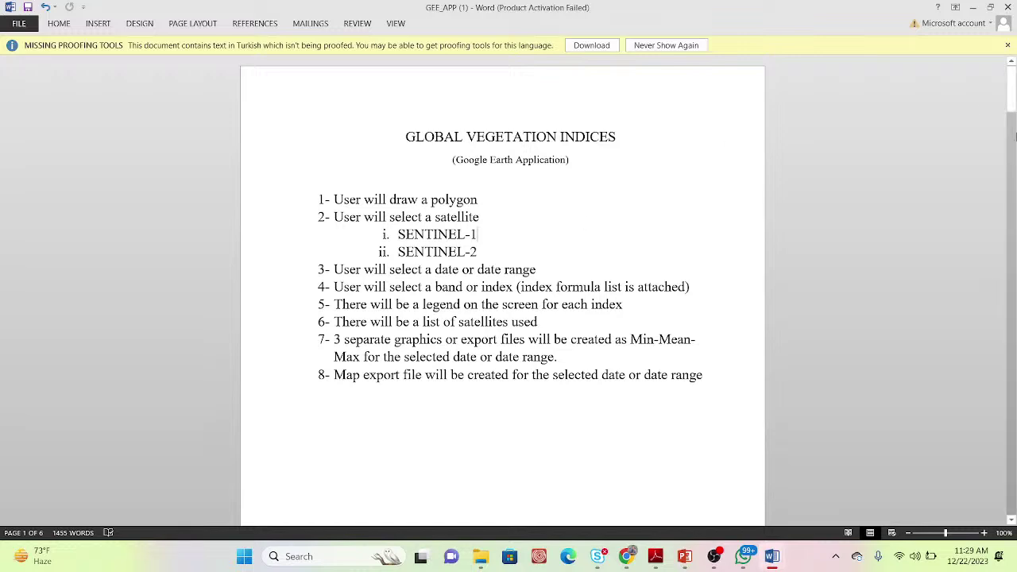
# Scroll the GEE_APP Sentinel-2 index table down to page 3, reaching the GOSAVI, LAI and MCARI rows.
pyautogui.moveTo(1014, 105); pyautogui.dragTo(1014, 153)
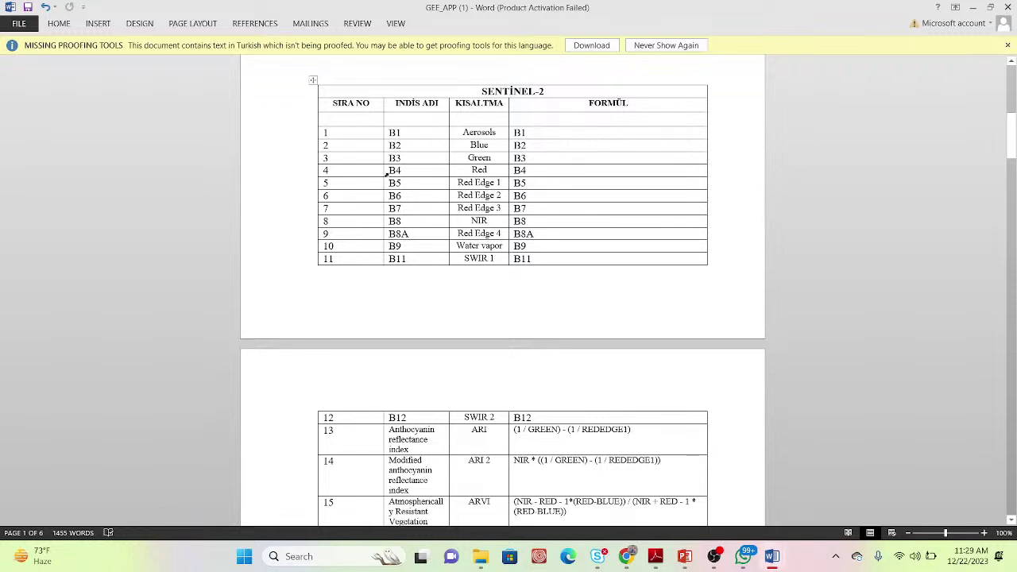
pyautogui.moveTo(1012, 135); pyautogui.dragTo(1015, 166)
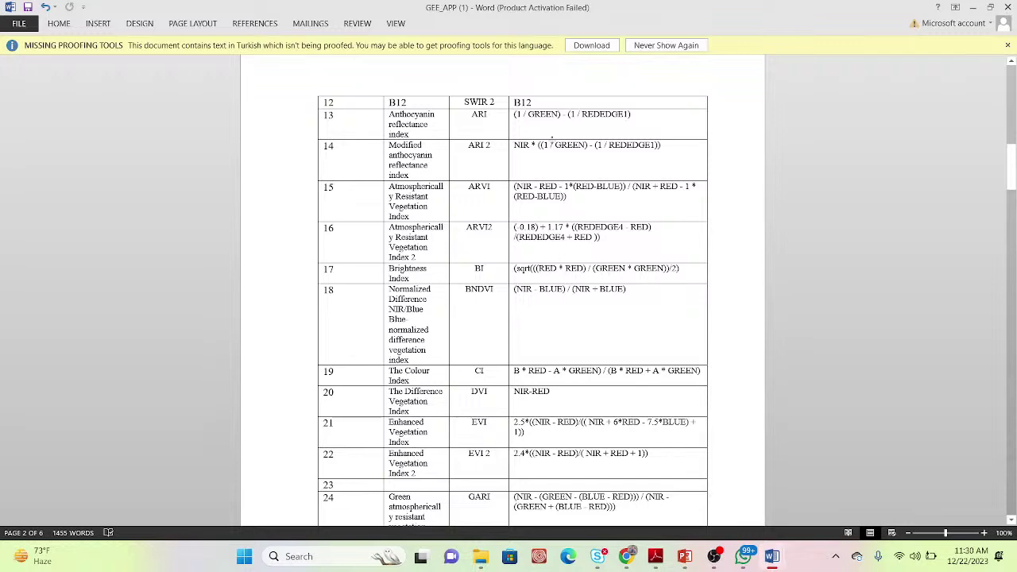
pyautogui.moveTo(1014, 169); pyautogui.dragTo(1014, 195)
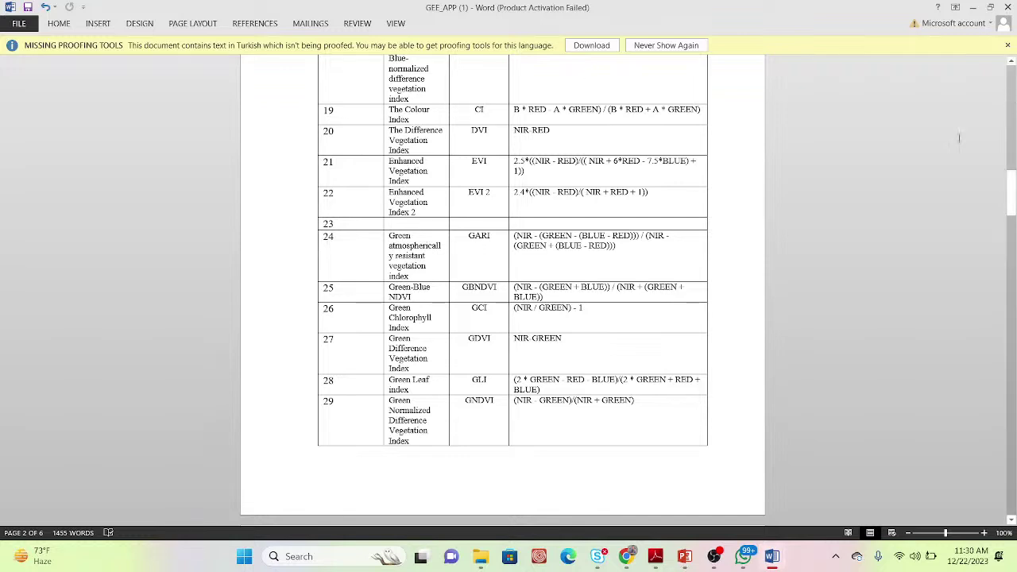
pyautogui.moveTo(1013, 201); pyautogui.dragTo(1012, 245)
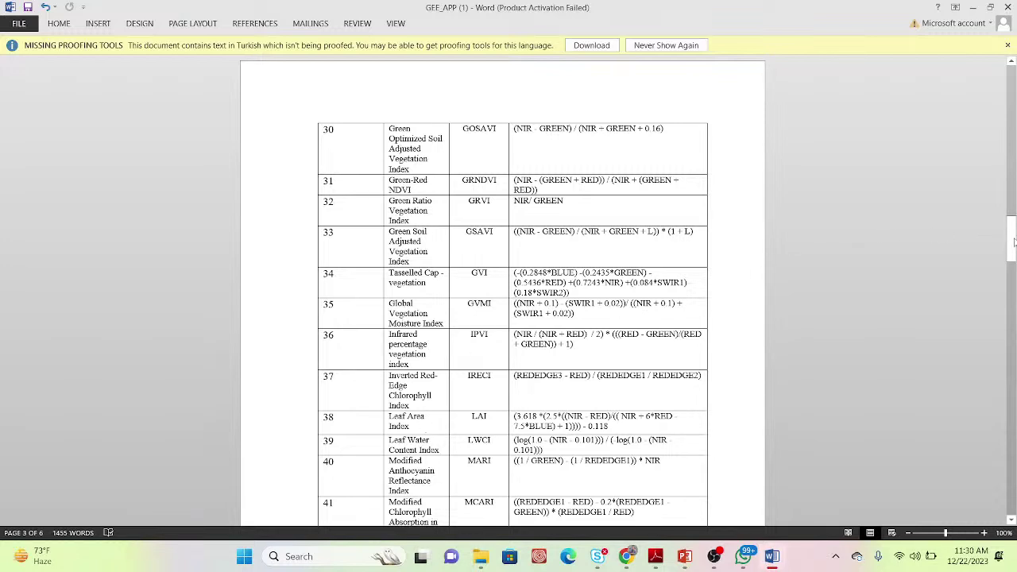
# Scroll past Sentinel-2 row 86 to the SENTINEL 1 table showing RVI and DPSVI.
pyautogui.moveTo(1013, 241); pyautogui.dragTo(1013, 261)
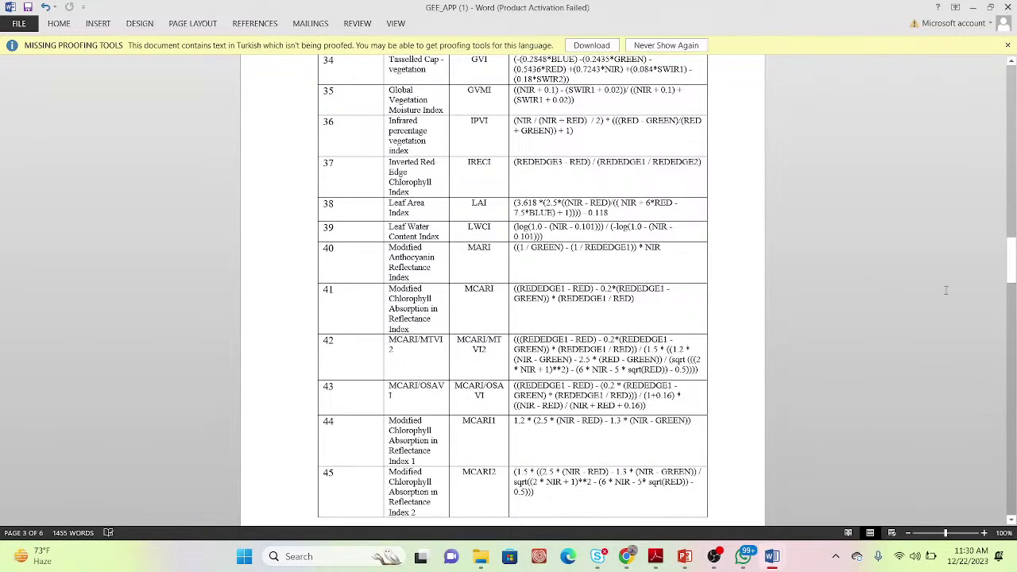
pyautogui.moveTo(1012, 262); pyautogui.dragTo(1013, 300)
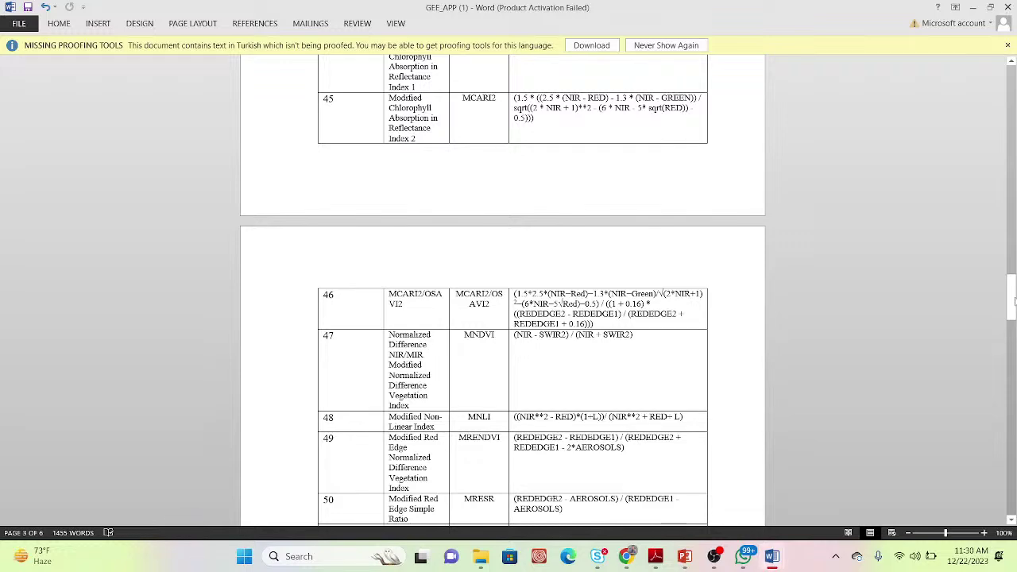
pyautogui.moveTo(1015, 300); pyautogui.dragTo(1013, 328)
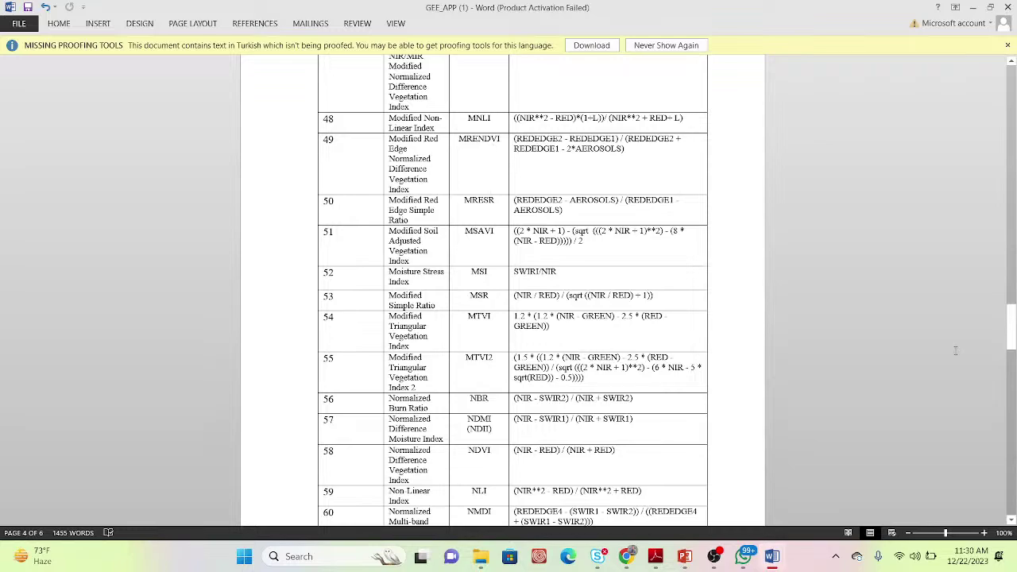
pyautogui.moveTo(1014, 327); pyautogui.dragTo(1013, 353)
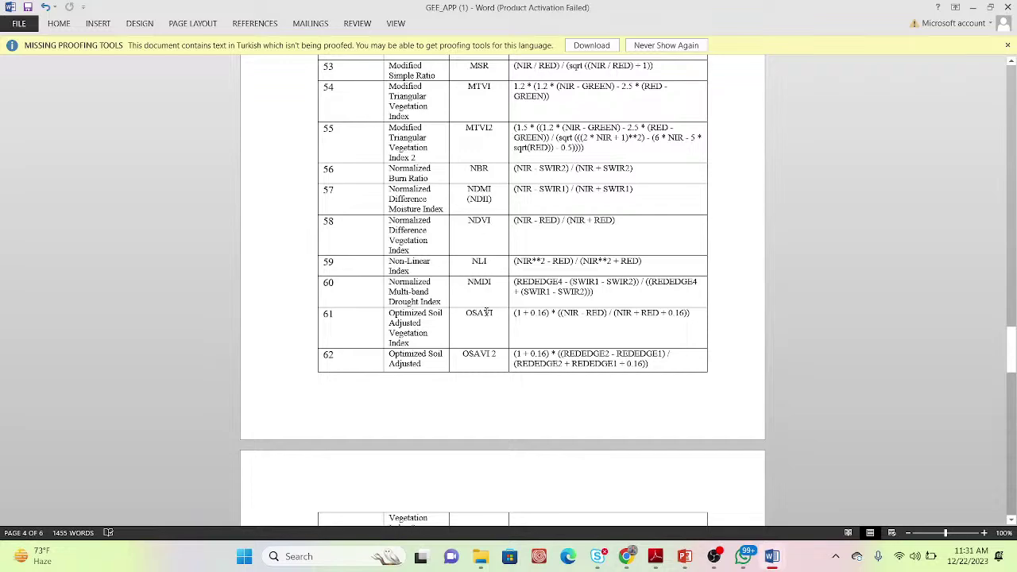
pyautogui.moveTo(1013, 343); pyautogui.dragTo(1014, 421)
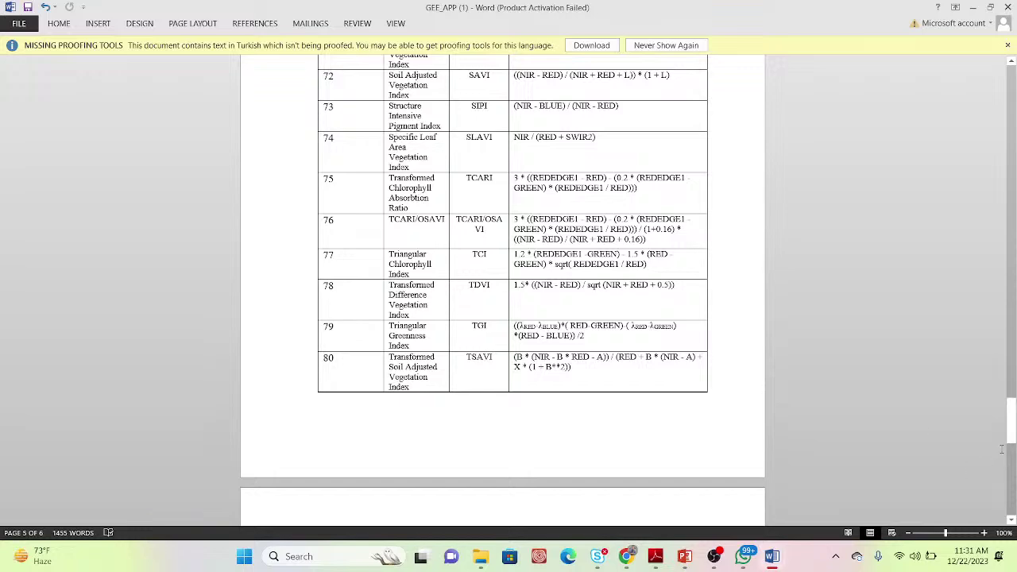
pyautogui.moveTo(1013, 438); pyautogui.dragTo(1013, 468)
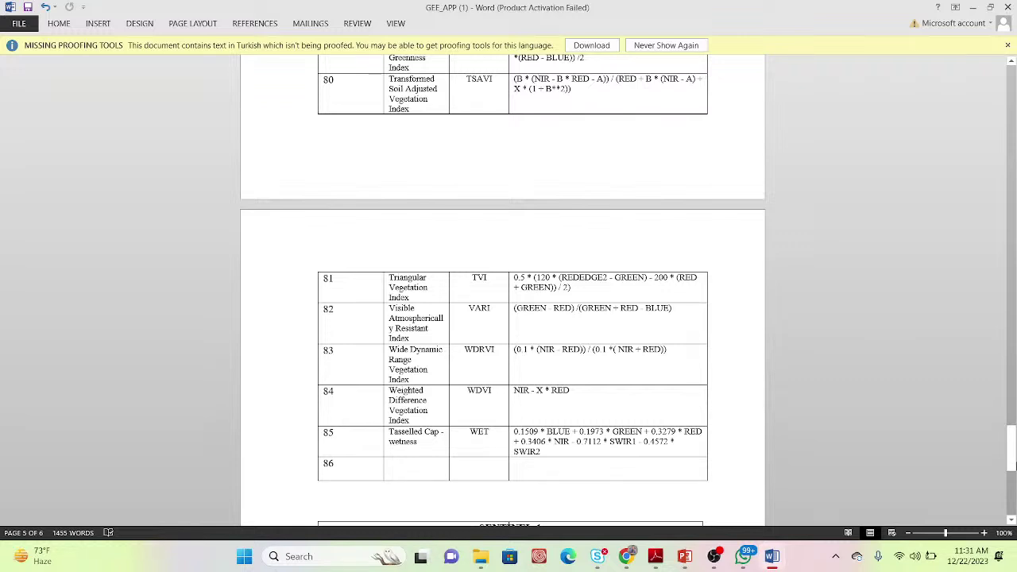
pyautogui.moveTo(1012, 468); pyautogui.dragTo(1012, 490)
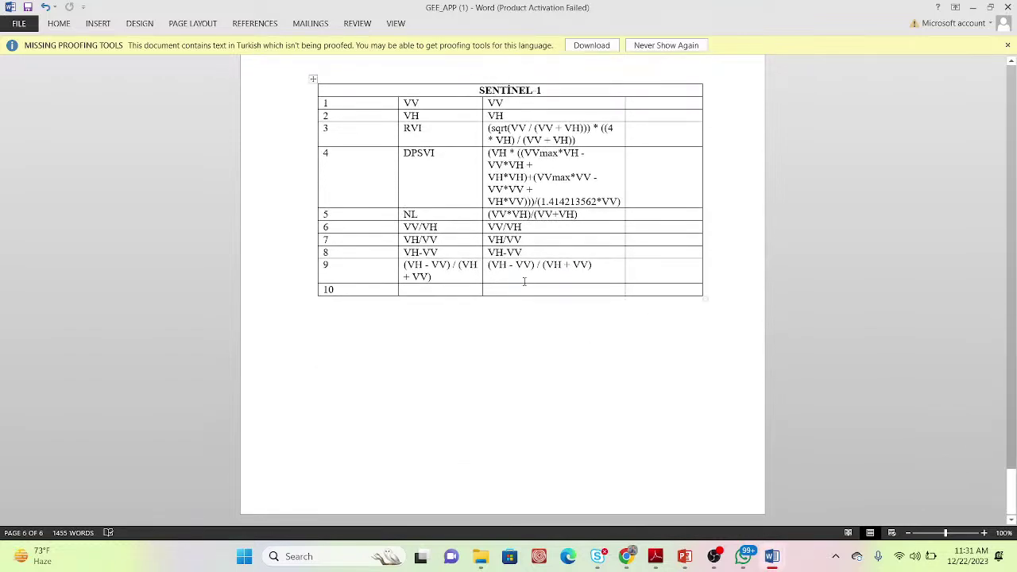
# Switch to the Indices web application, collapse the code editor, and pan the map to the LAI field overlay.
pyautogui.moveTo(627, 562)
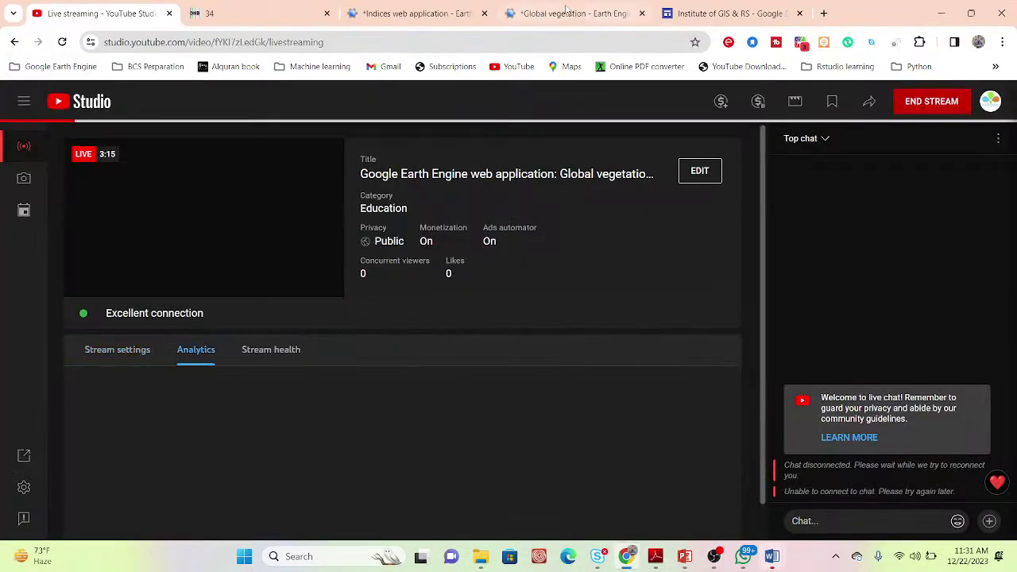
pyautogui.click(566, 12)
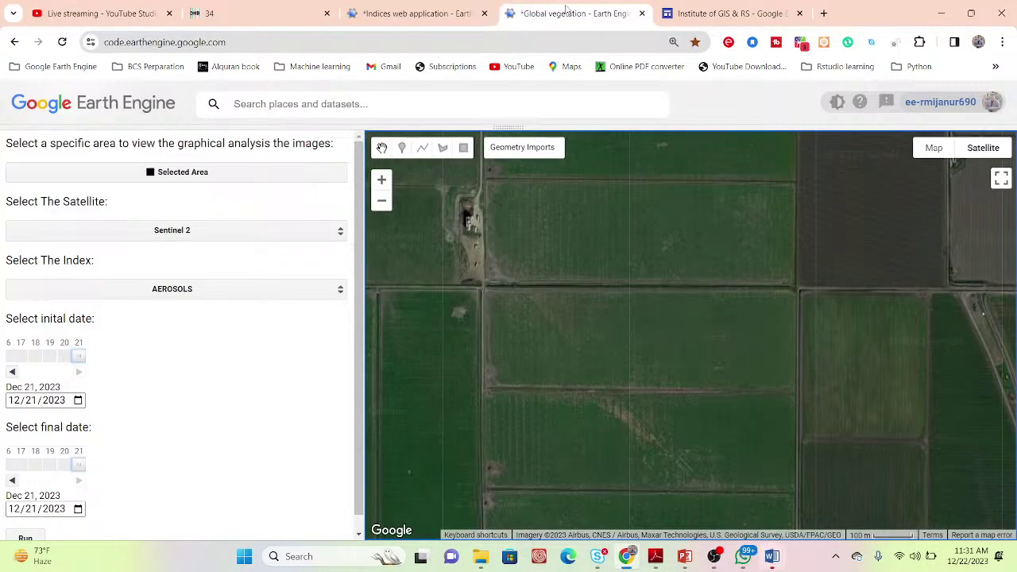
pyautogui.click(403, 9)
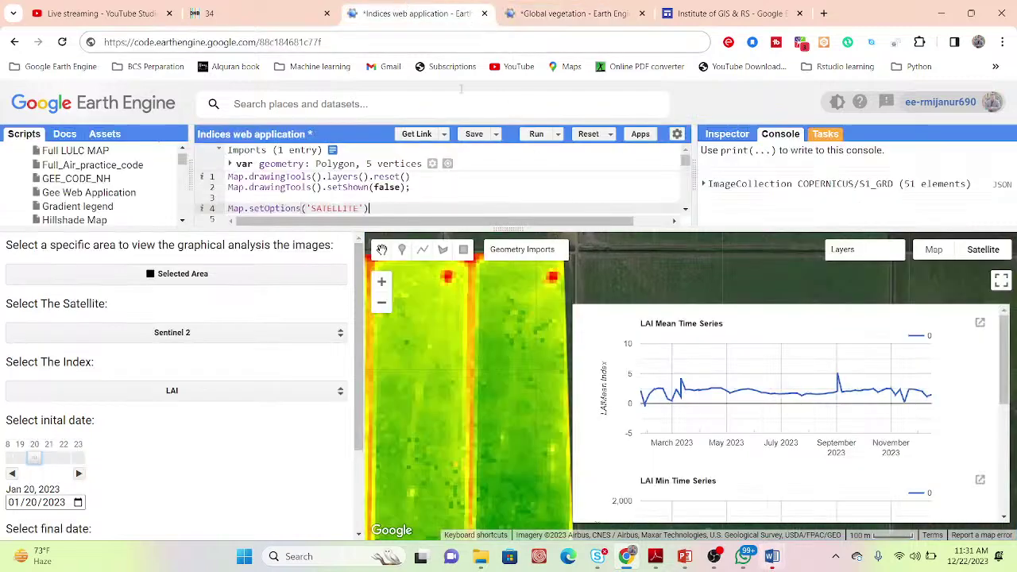
pyautogui.moveTo(528, 228); pyautogui.dragTo(530, 94)
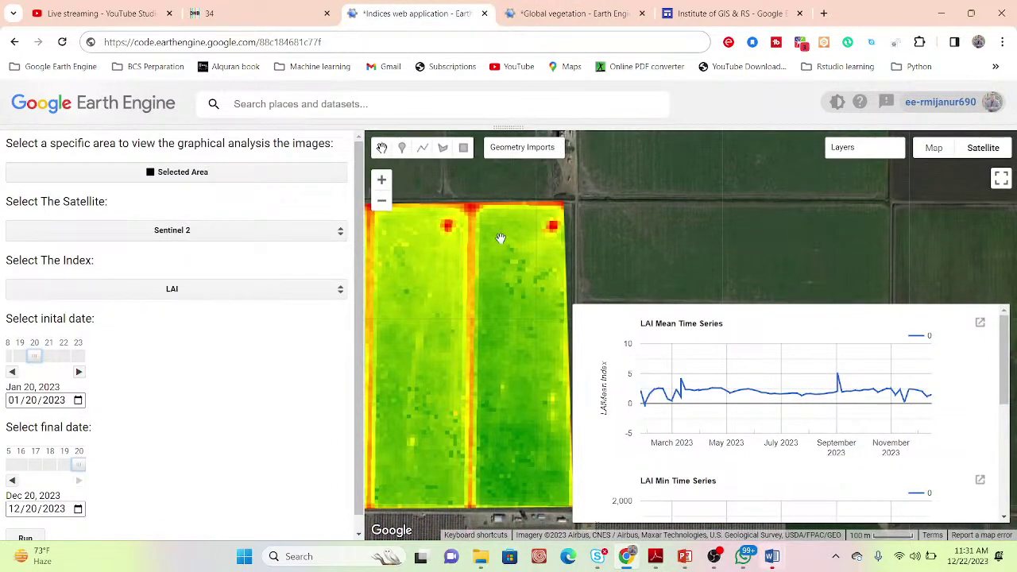
pyautogui.moveTo(586, 200); pyautogui.dragTo(628, 169)
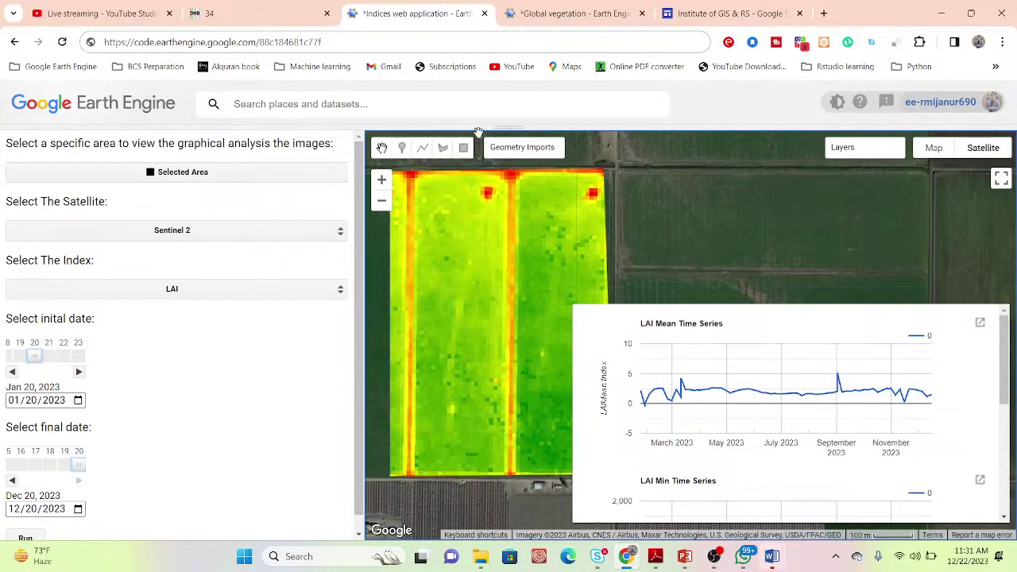
pyautogui.click(495, 168)
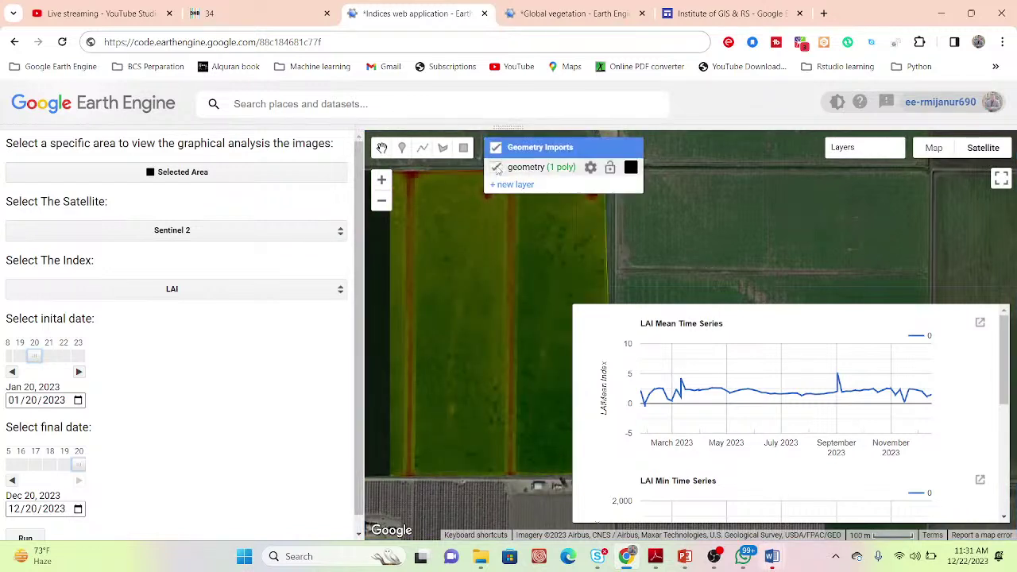
pyautogui.click(495, 167)
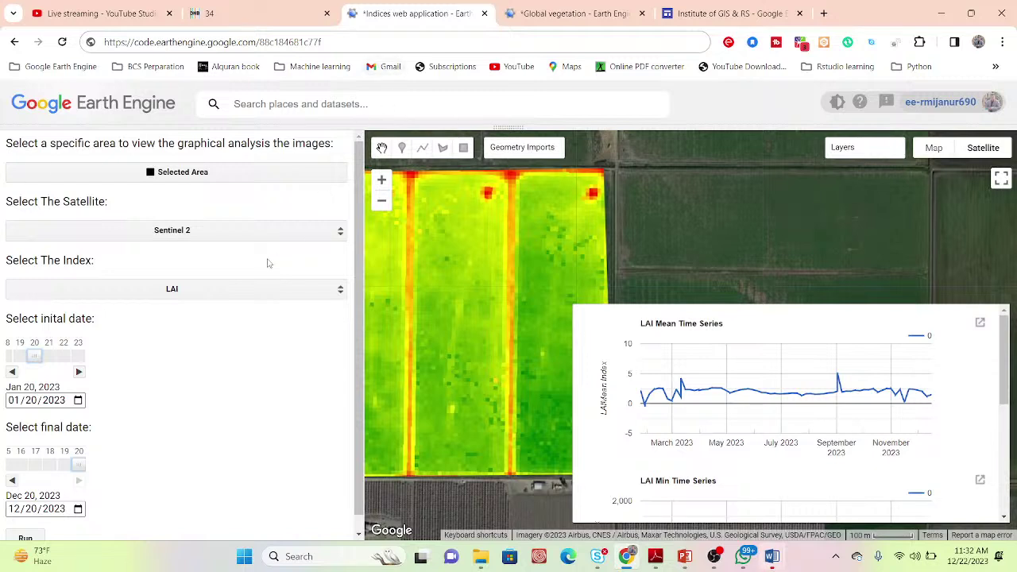
pyautogui.click(256, 234)
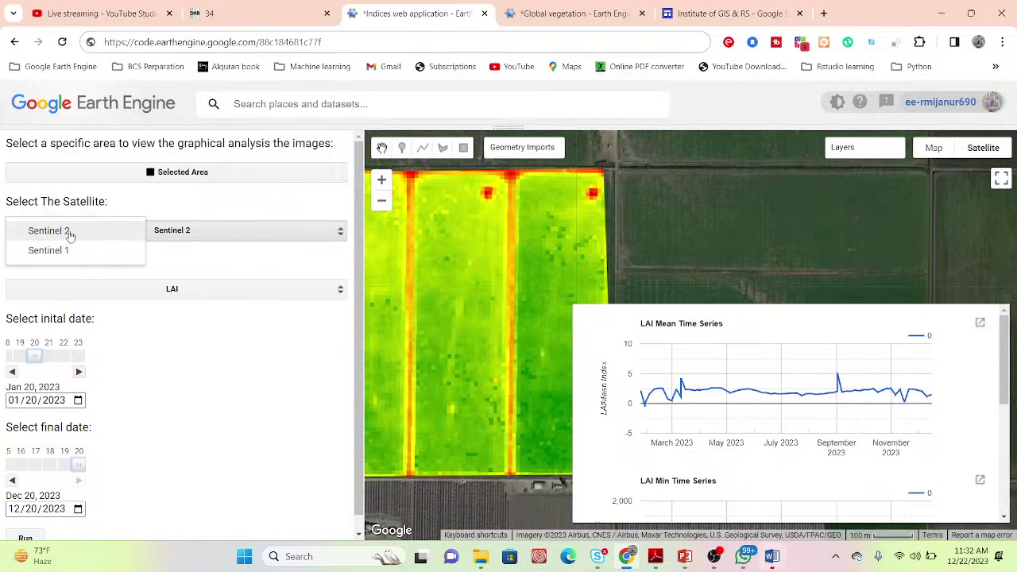
pyautogui.click(206, 288)
pyautogui.moveTo(165, 267); pyautogui.dragTo(166, 120)
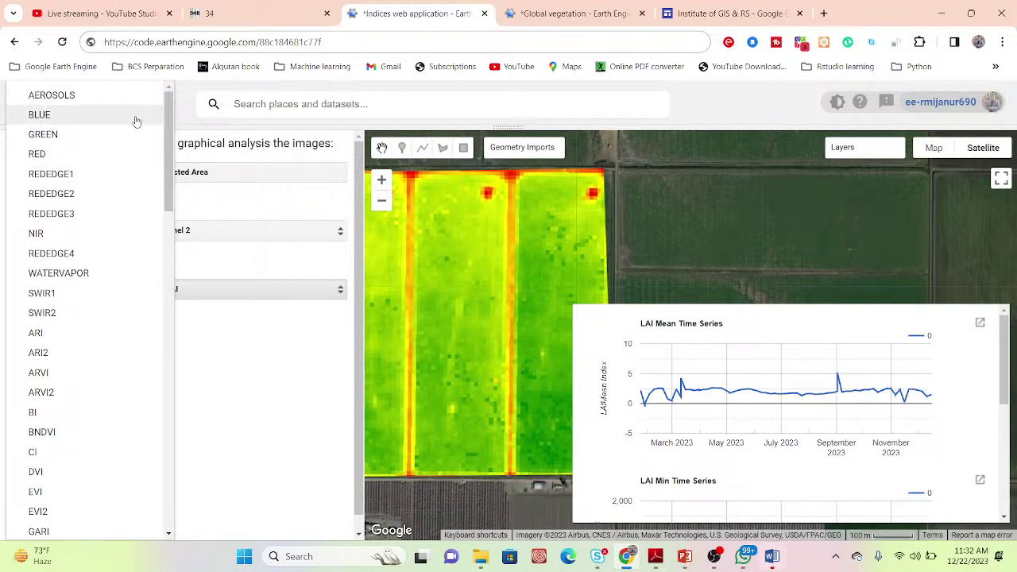
pyautogui.moveTo(170, 140); pyautogui.dragTo(169, 198)
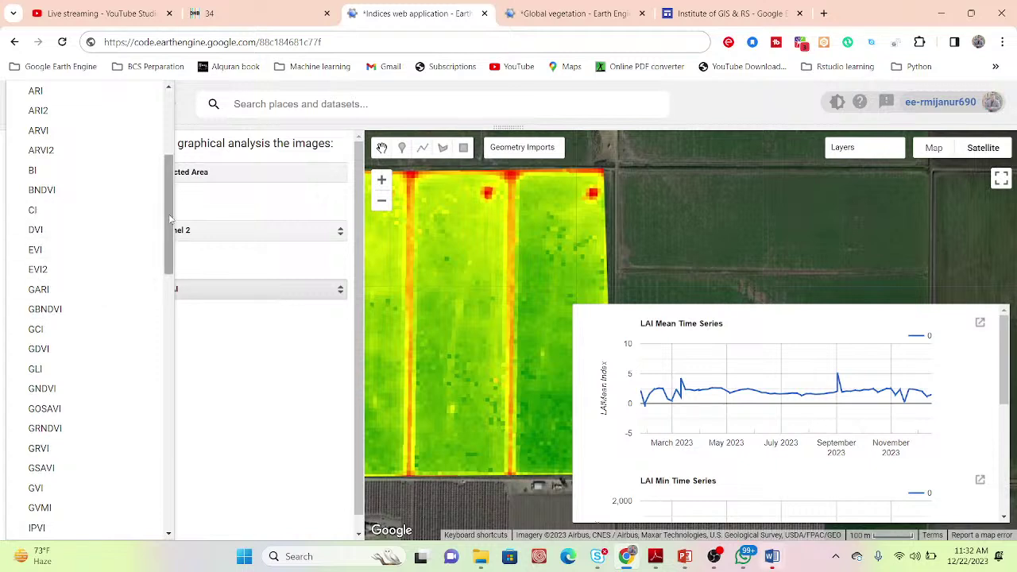
pyautogui.moveTo(169, 218); pyautogui.dragTo(169, 480)
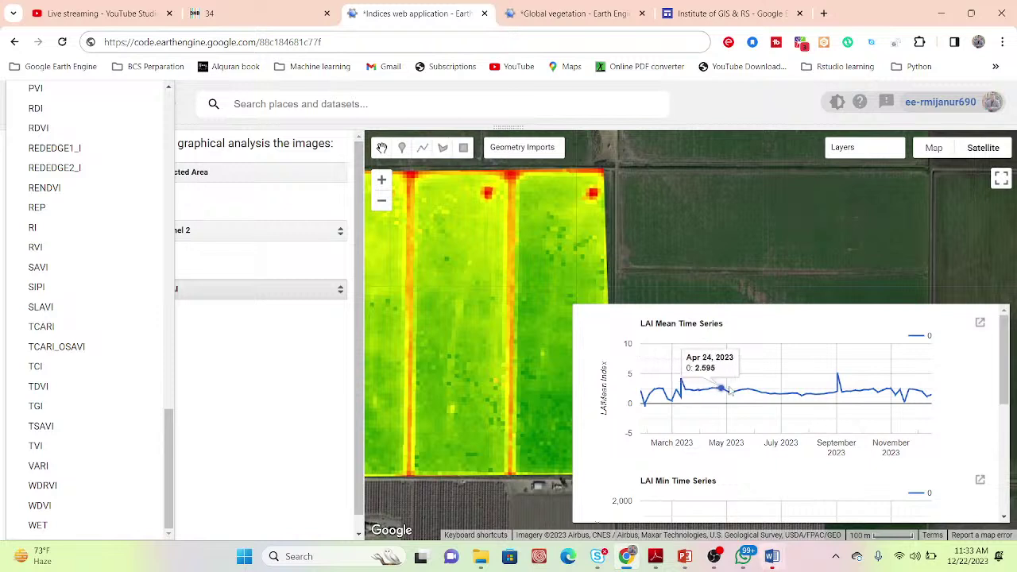
pyautogui.click(278, 410)
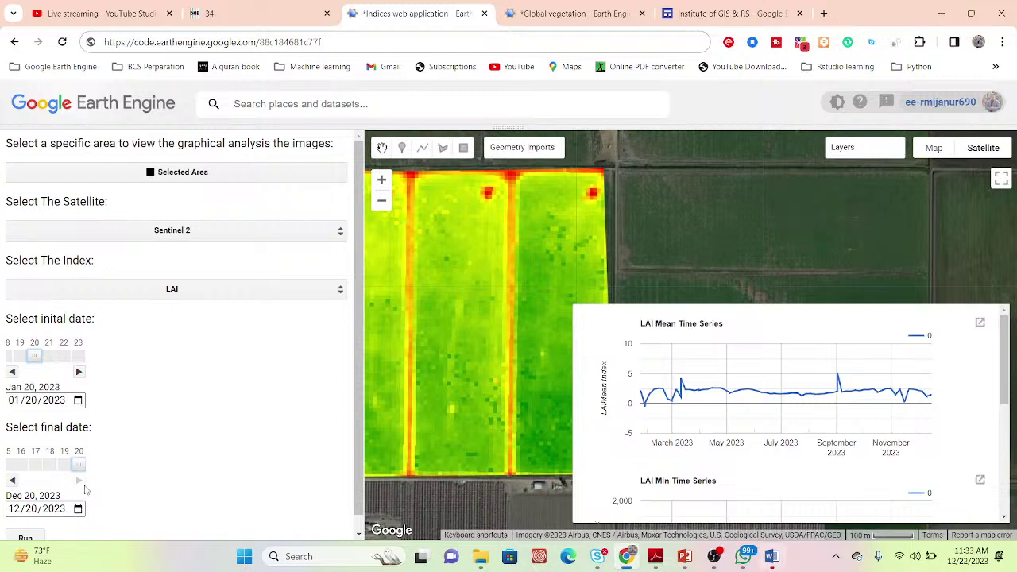
pyautogui.click(78, 401)
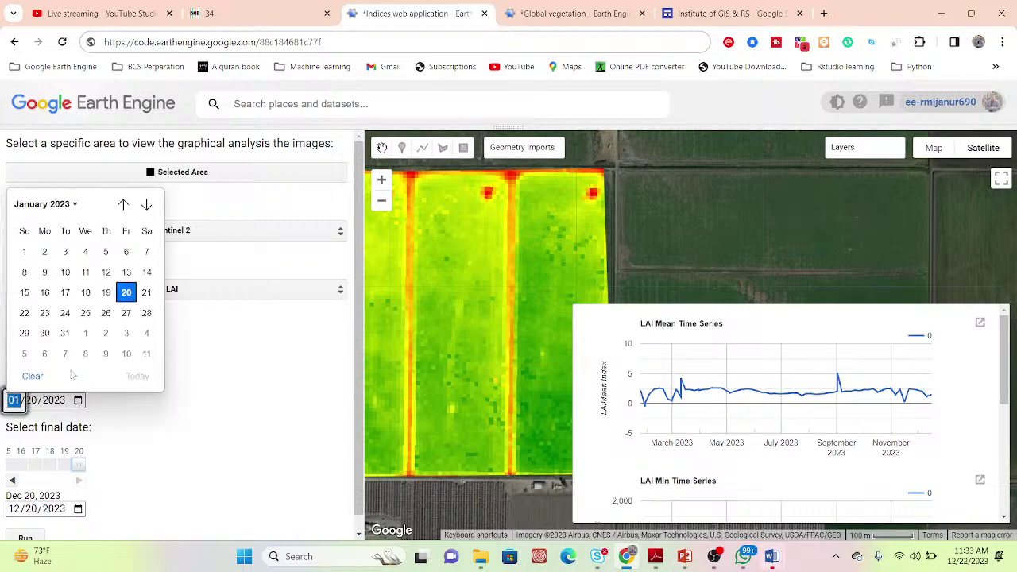
pyautogui.click(309, 401)
pyautogui.click(79, 509)
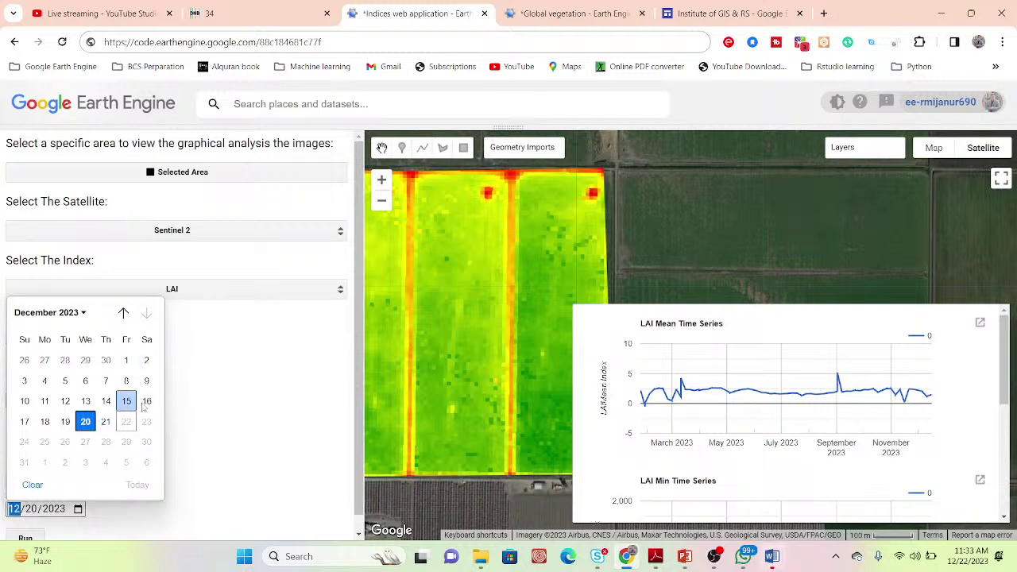
pyautogui.click(260, 383)
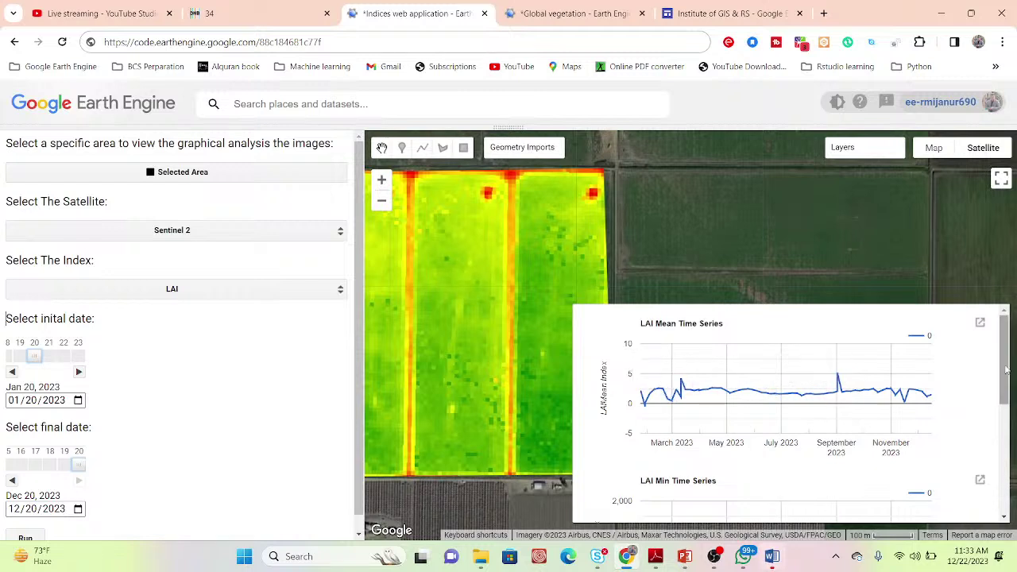
pyautogui.scroll(-2, 1005, 367)
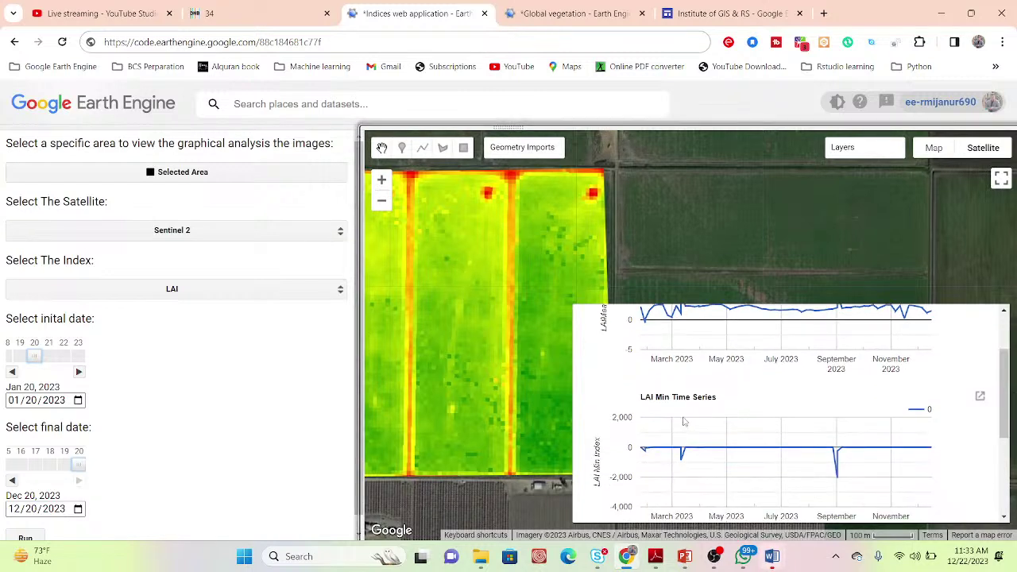
pyautogui.moveTo(1007, 379); pyautogui.dragTo(1012, 466)
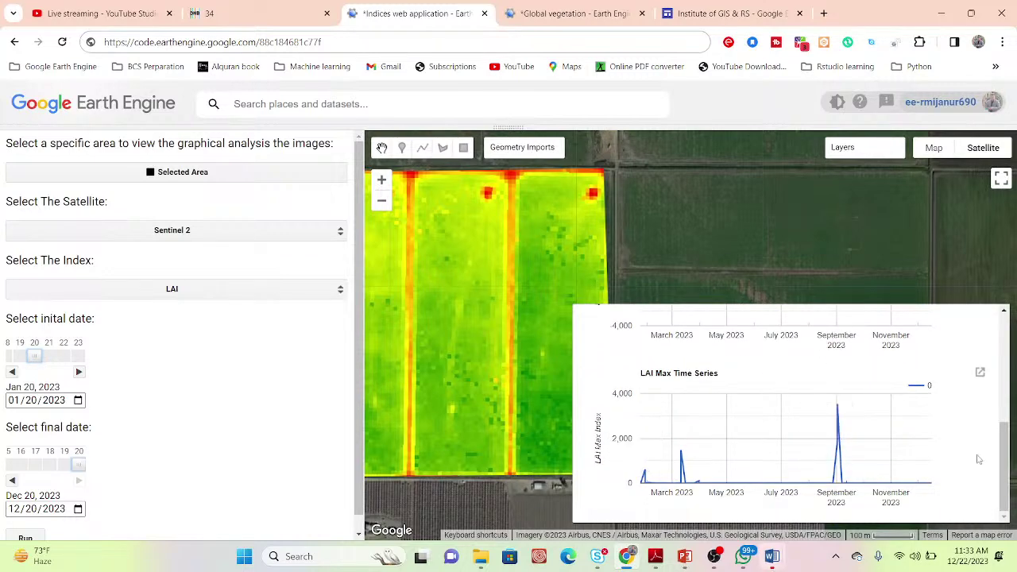
pyautogui.moveTo(1007, 443); pyautogui.dragTo(999, 368)
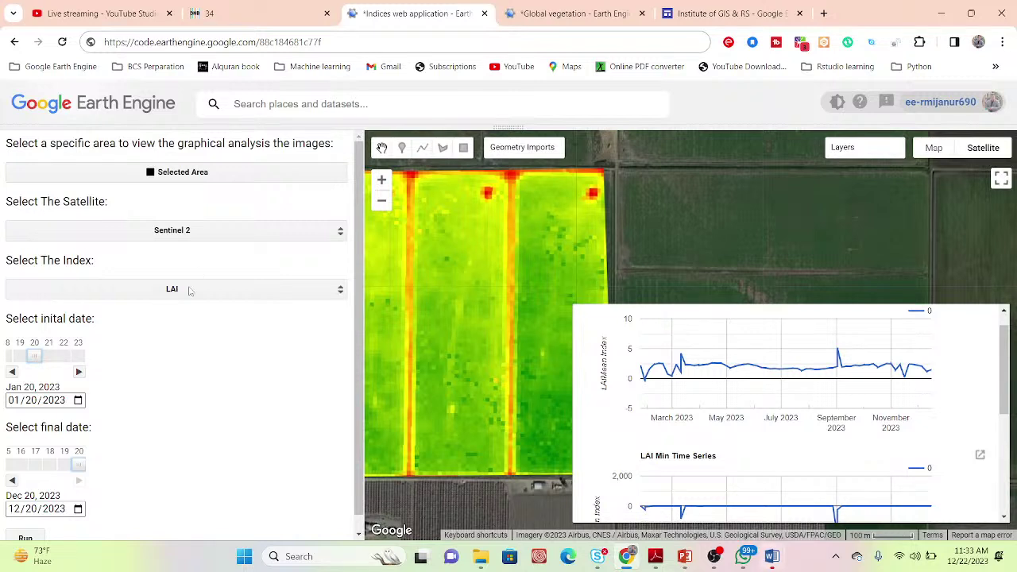
# In the Global vegetation app, draw a rectangular Selected Area polygon around the central field.
pyautogui.click(567, 8)
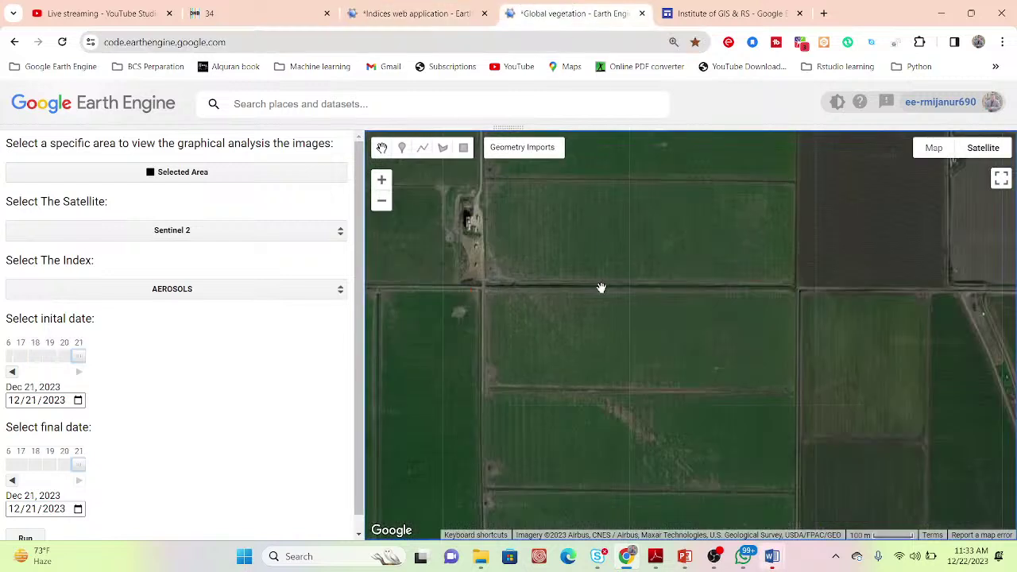
pyautogui.moveTo(601, 287); pyautogui.dragTo(620, 358)
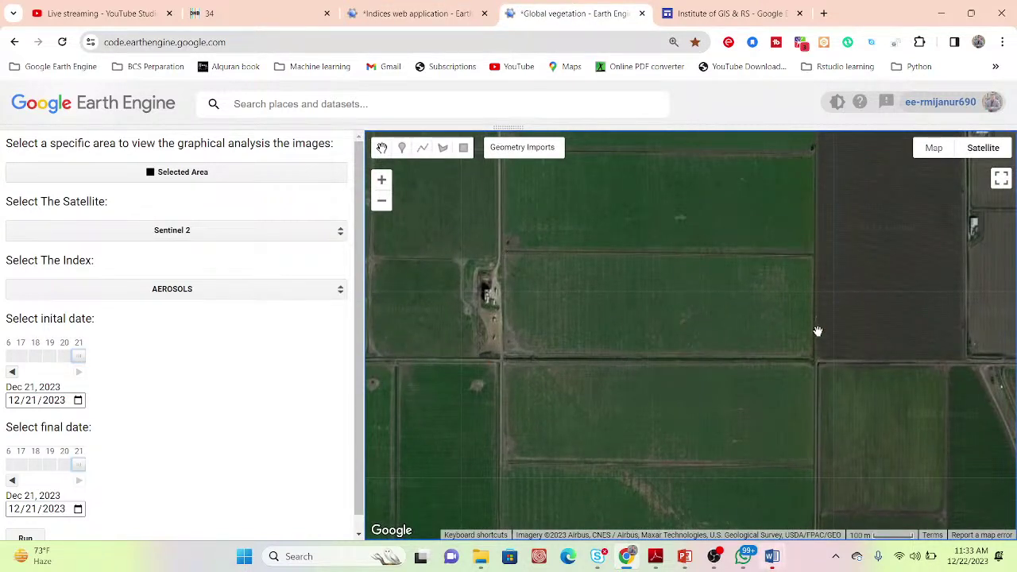
pyautogui.click(150, 171)
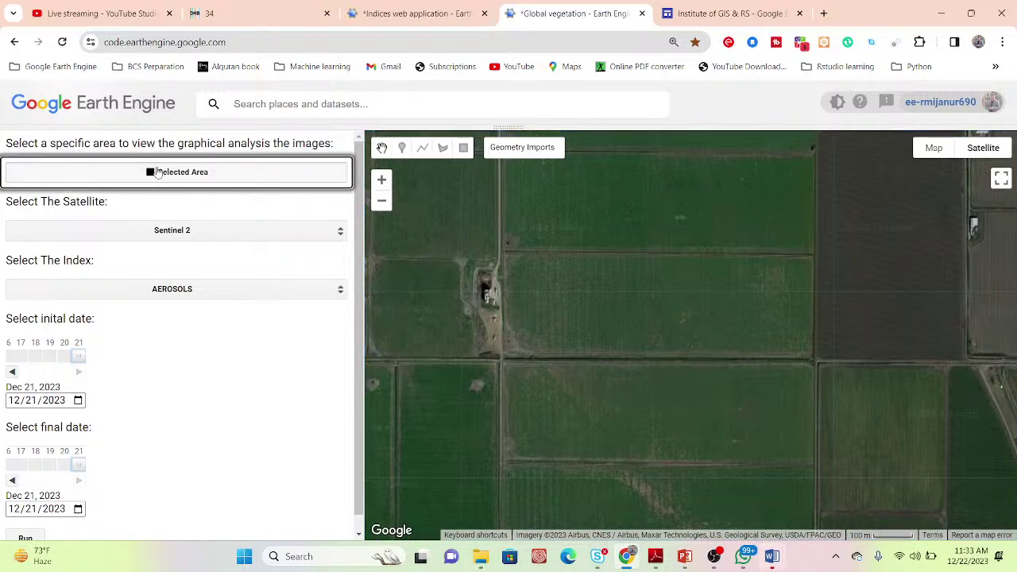
pyautogui.click(505, 253)
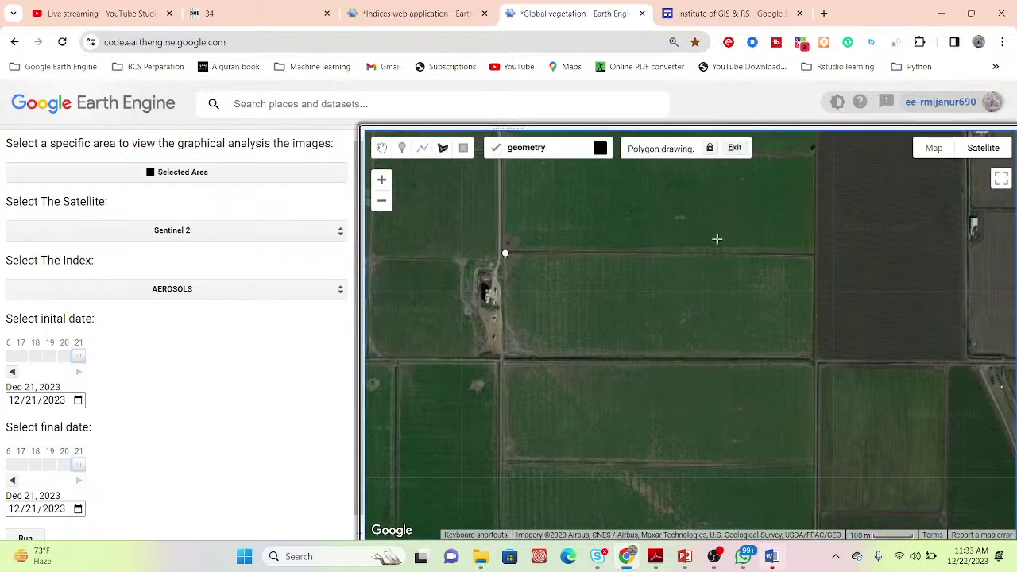
pyautogui.click(811, 255)
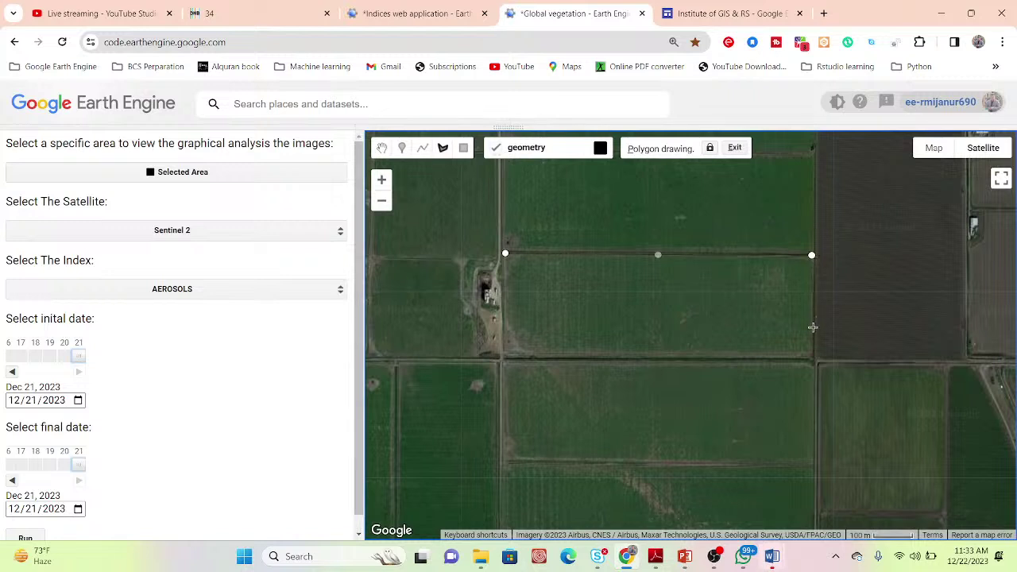
pyautogui.click(506, 358)
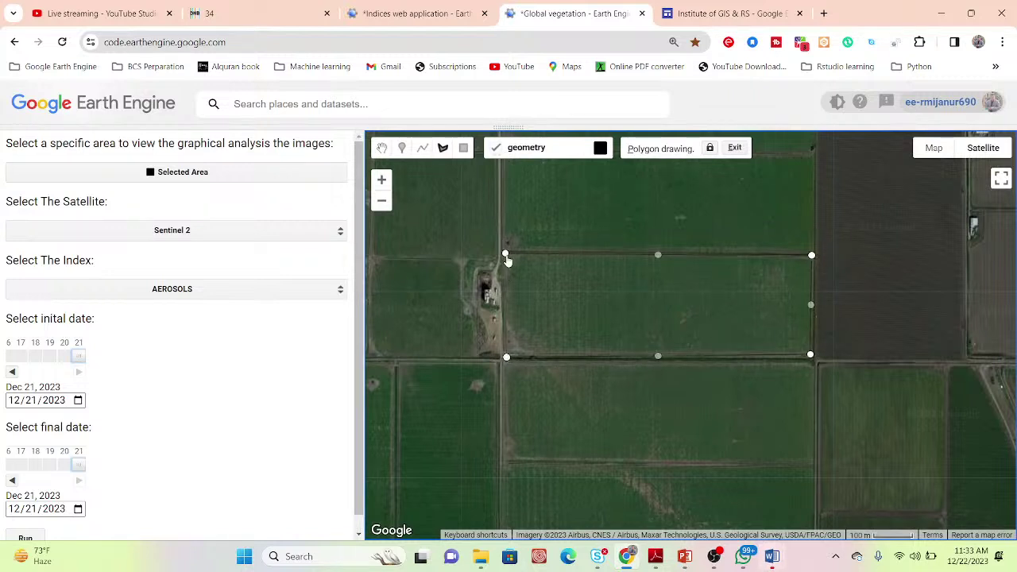
pyautogui.click(506, 255)
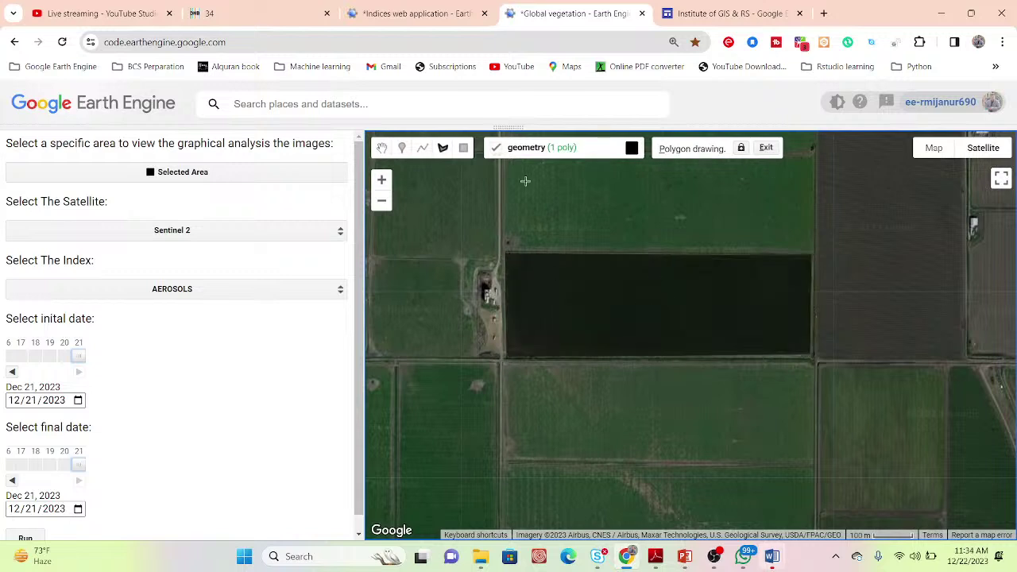
# Choose Sentinel 2 as the satellite and EVI as the vegetation index.
pyautogui.click(165, 232)
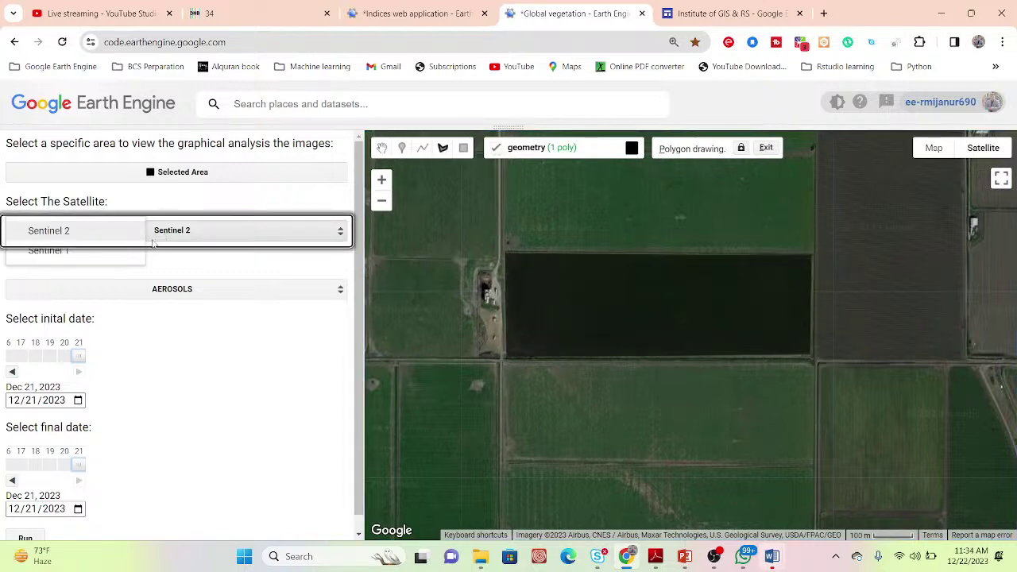
pyautogui.click(70, 230)
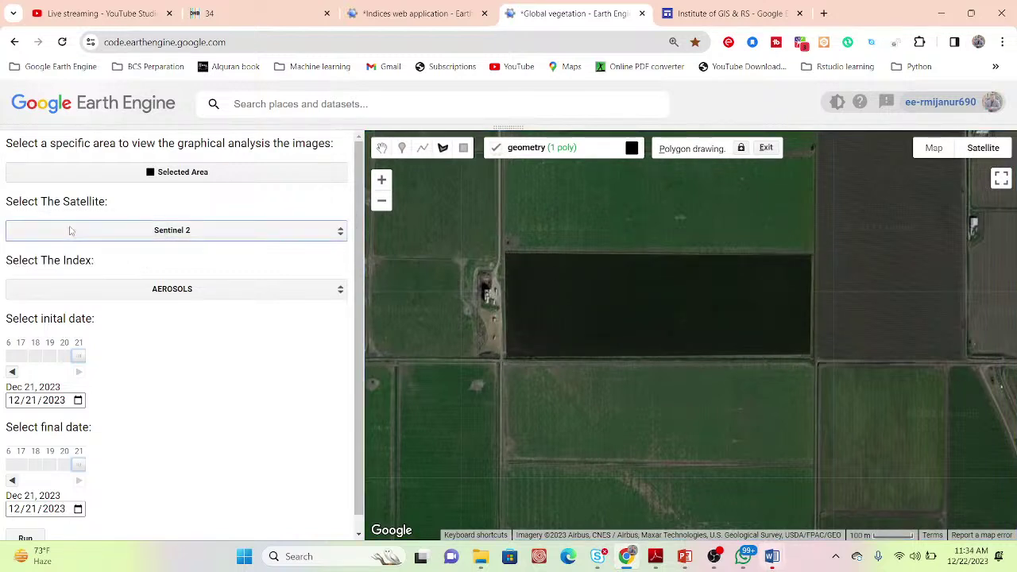
pyautogui.click(148, 291)
pyautogui.moveTo(169, 316); pyautogui.dragTo(171, 367)
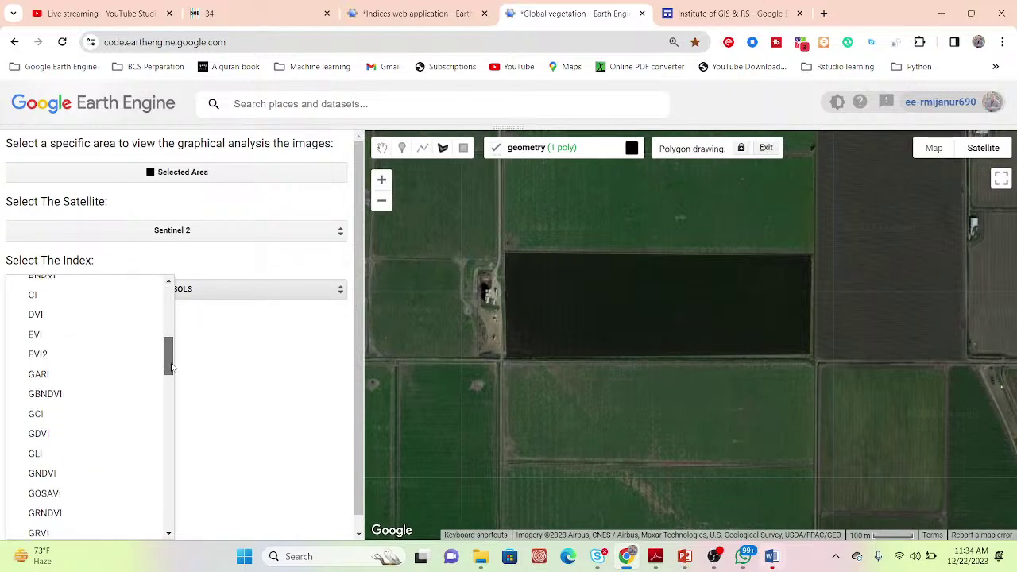
pyautogui.click(54, 334)
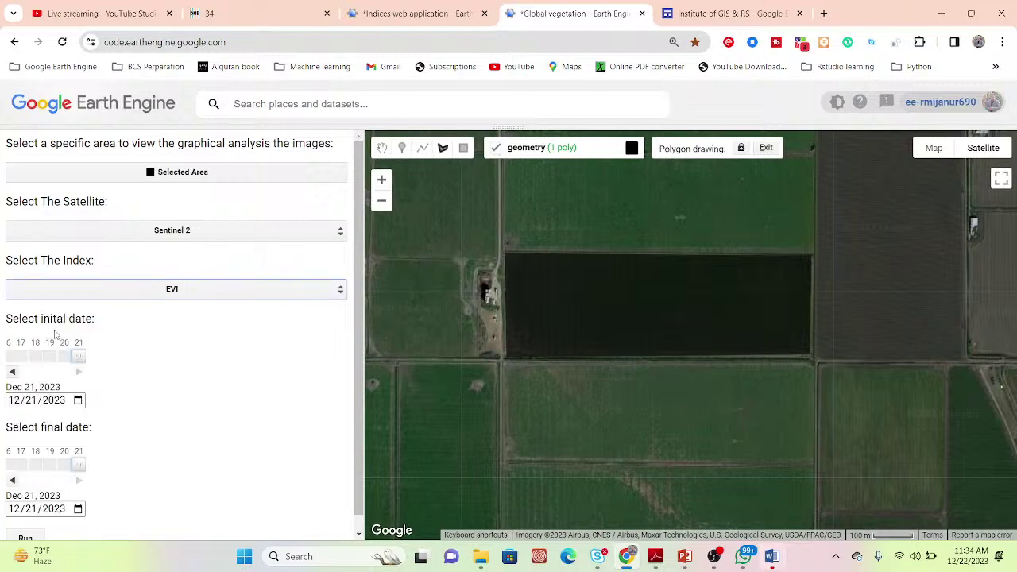
# Set the date range from 01/01/2023 to 01/31/2023 and run the analysis.
pyautogui.click(78, 399)
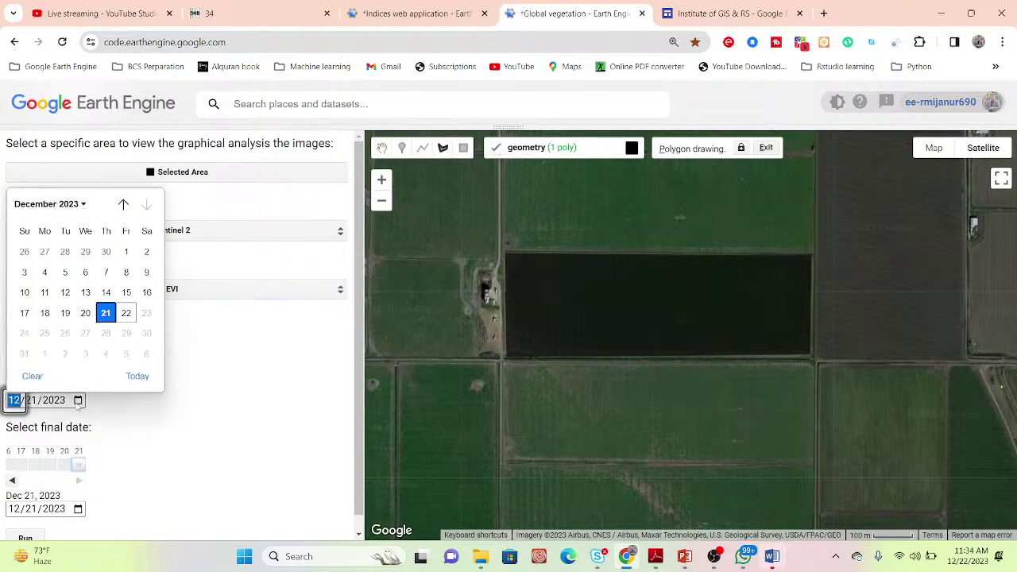
pyautogui.click(84, 205)
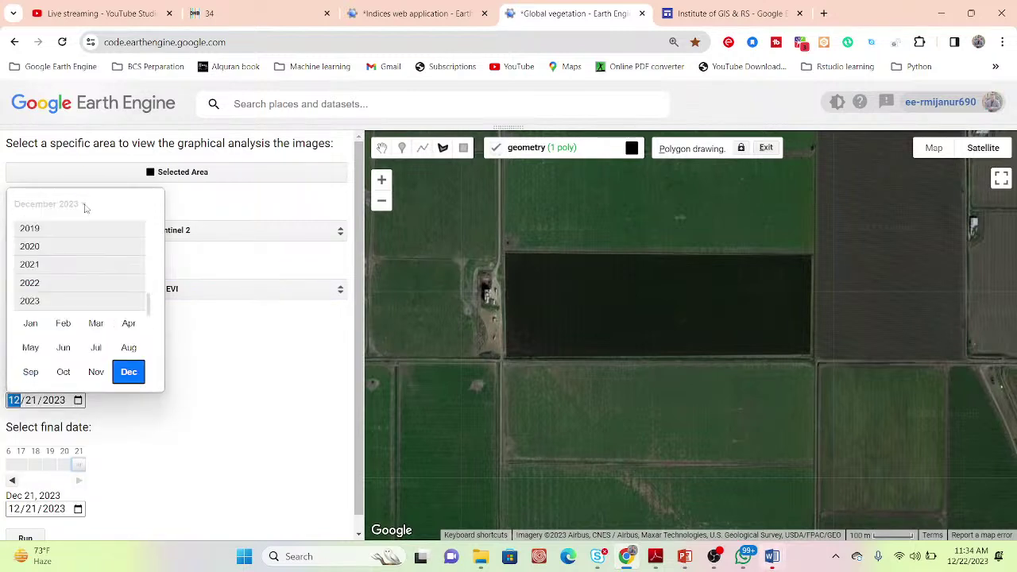
pyautogui.click(30, 323)
pyautogui.press('Return')
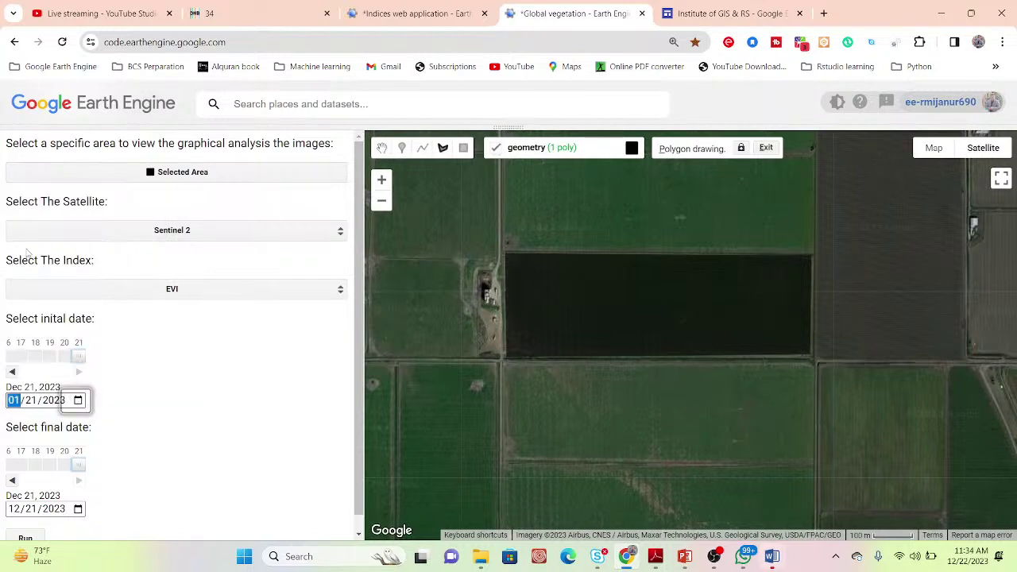
pyautogui.click(78, 509)
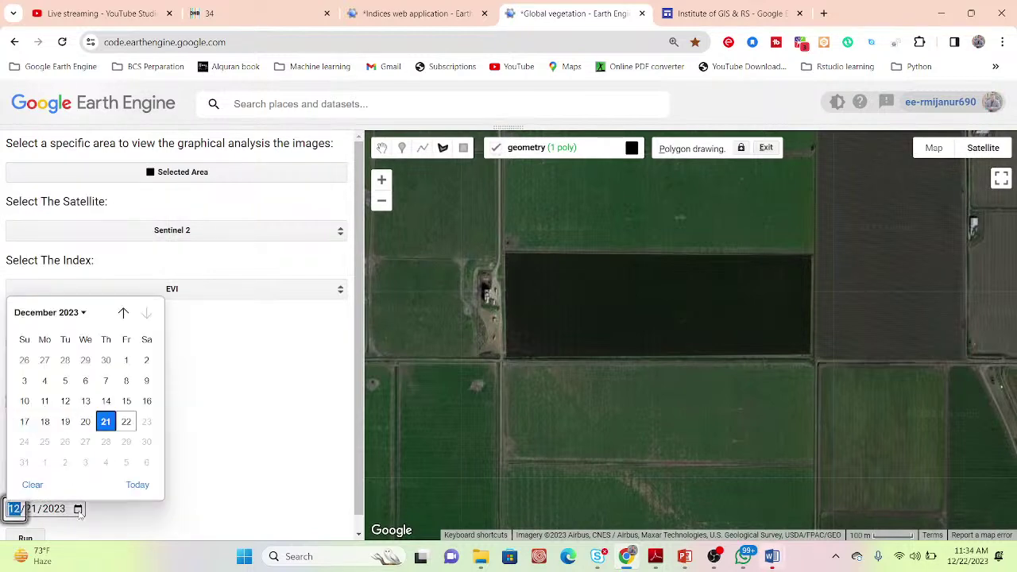
pyautogui.click(76, 313)
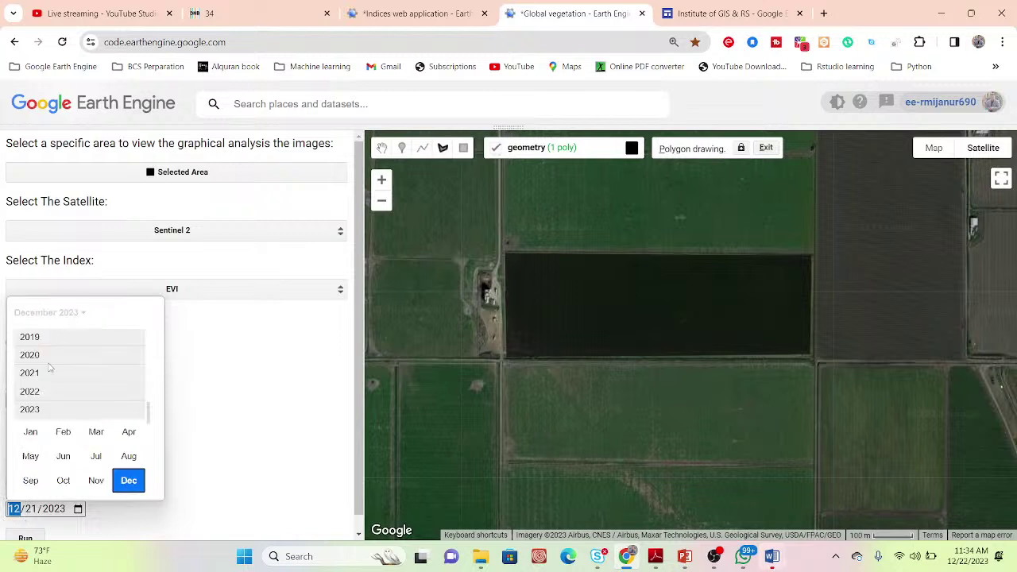
pyautogui.click(38, 439)
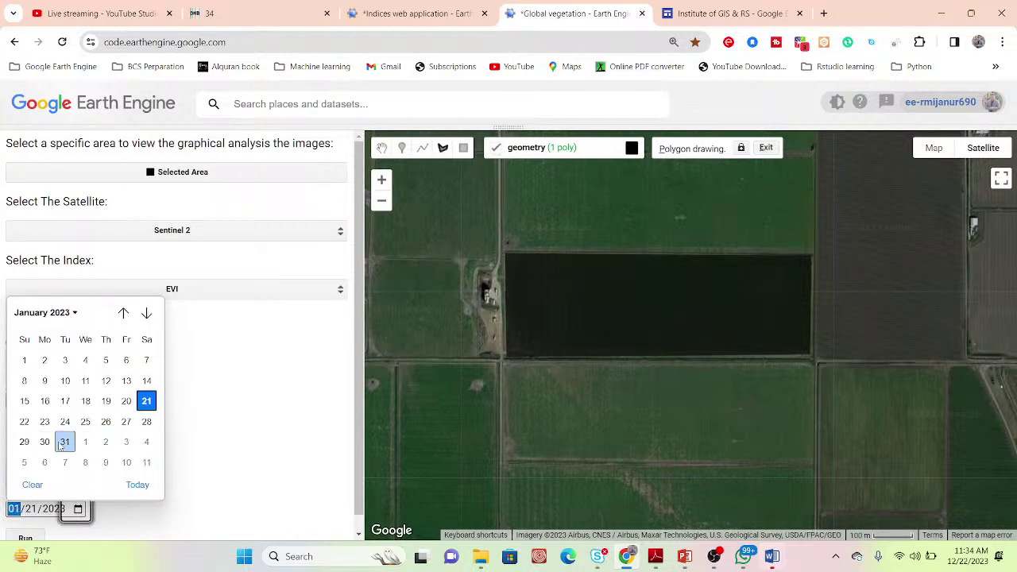
pyautogui.click(59, 447)
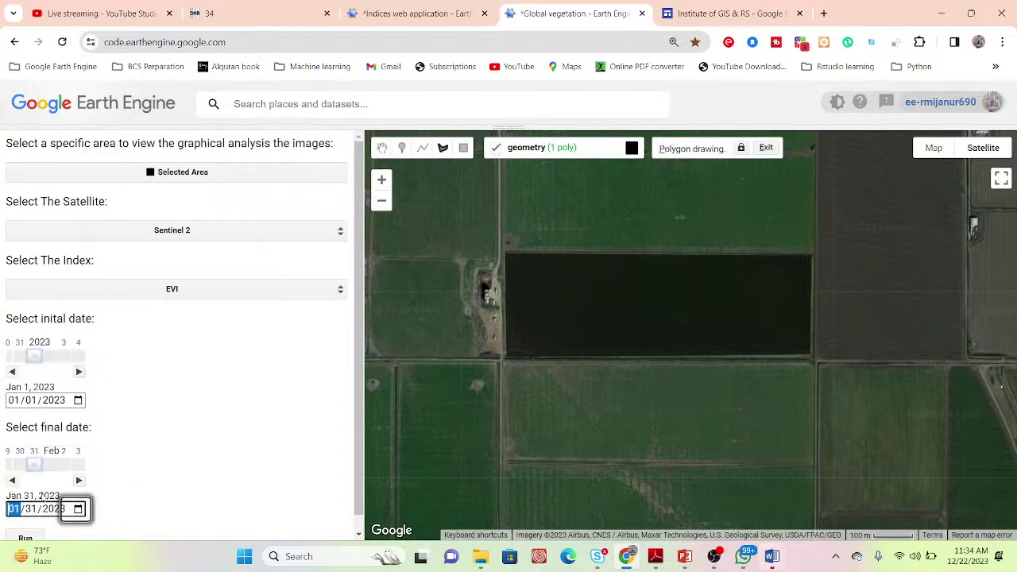
pyautogui.click(30, 538)
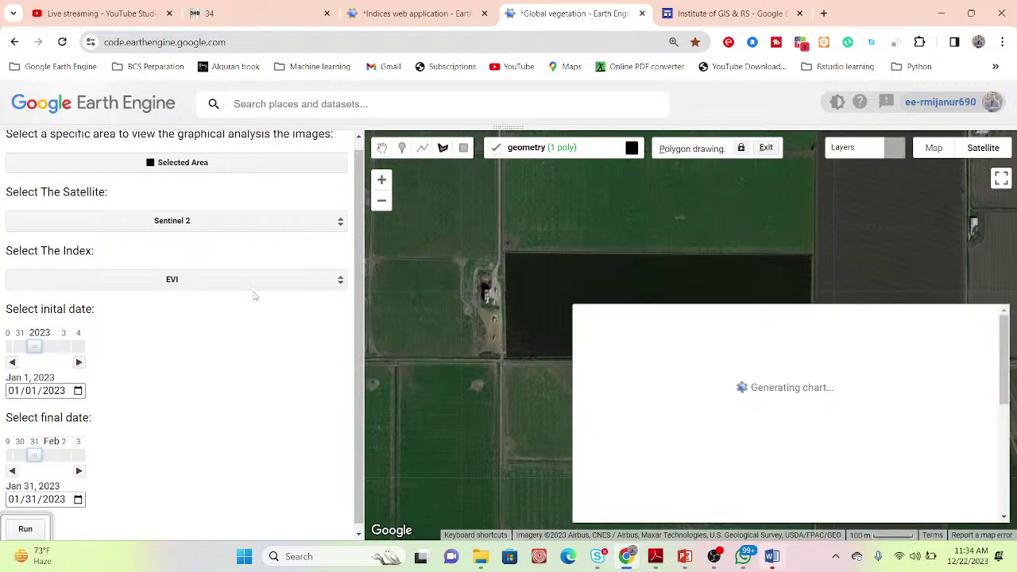